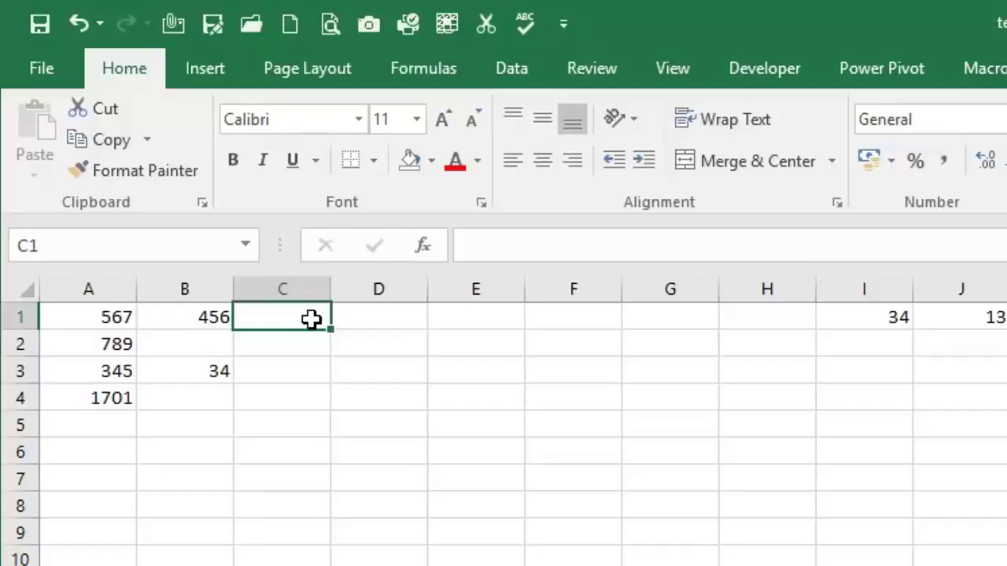
Enter =A1/B1 in C1 and fill it down to C4, which shows #DIV/0! errors.
text(=)
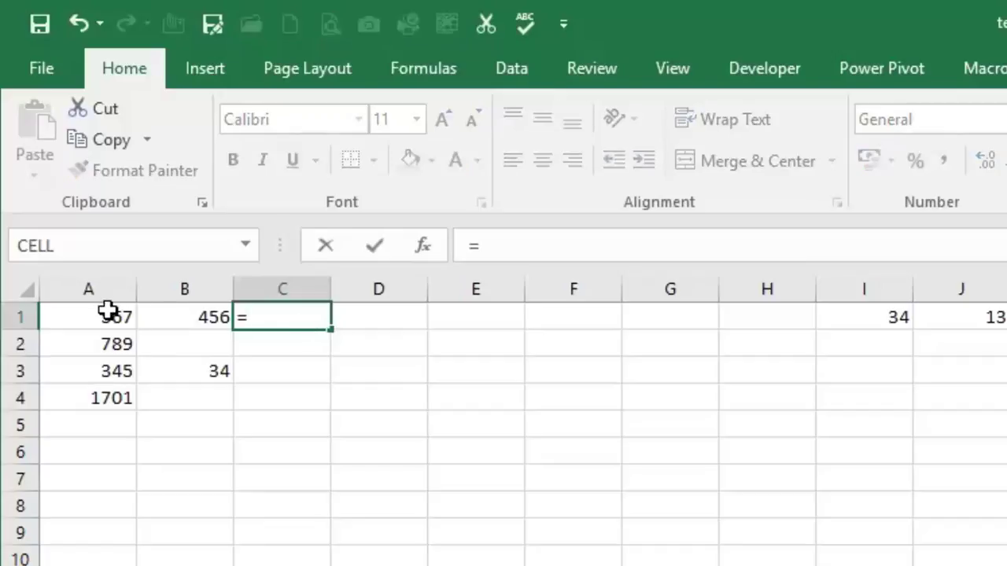
click(107, 307)
text(/)
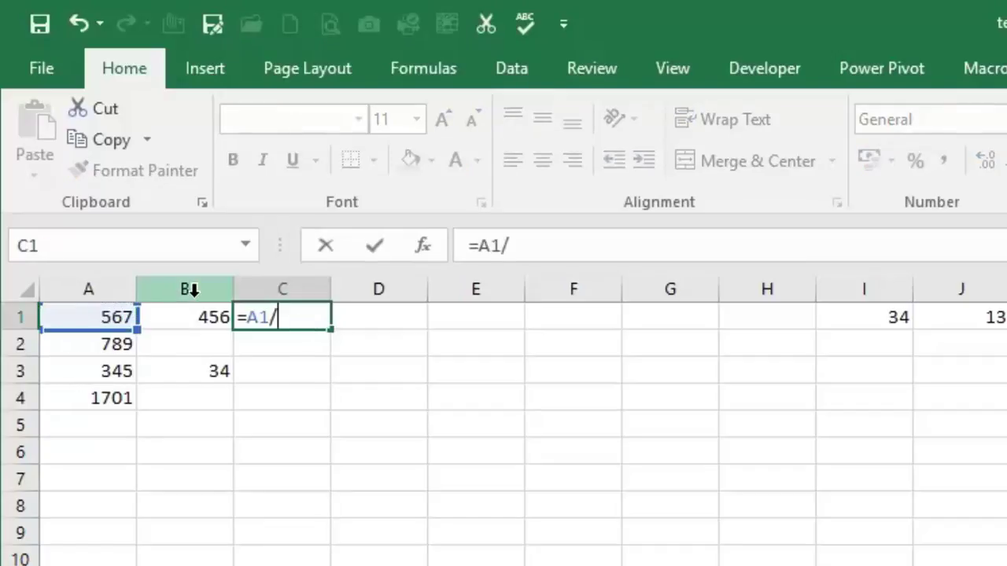
click(196, 311)
key(Return)
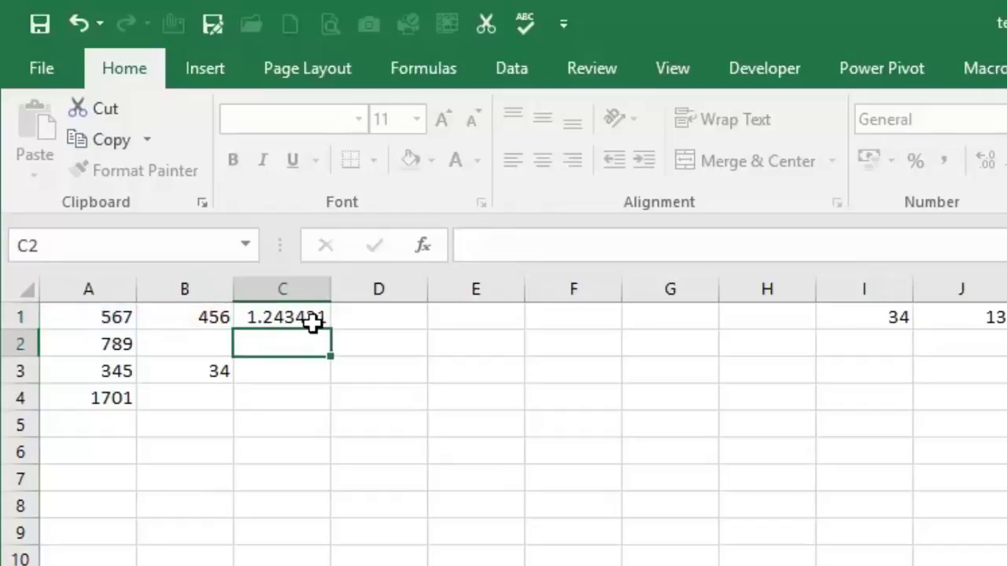
click(326, 319)
drag(330, 329, 324, 403)
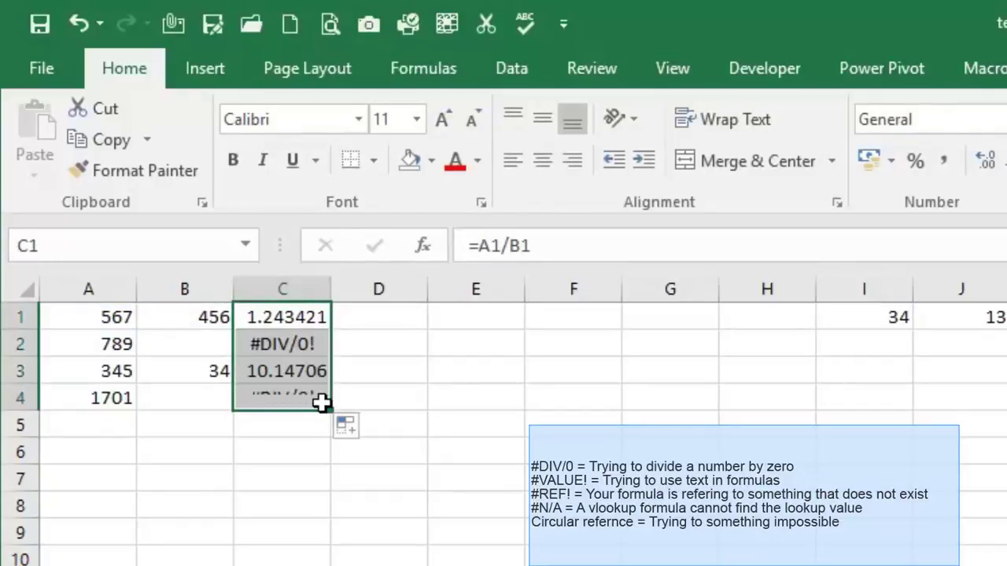
click(307, 343)
click(269, 403)
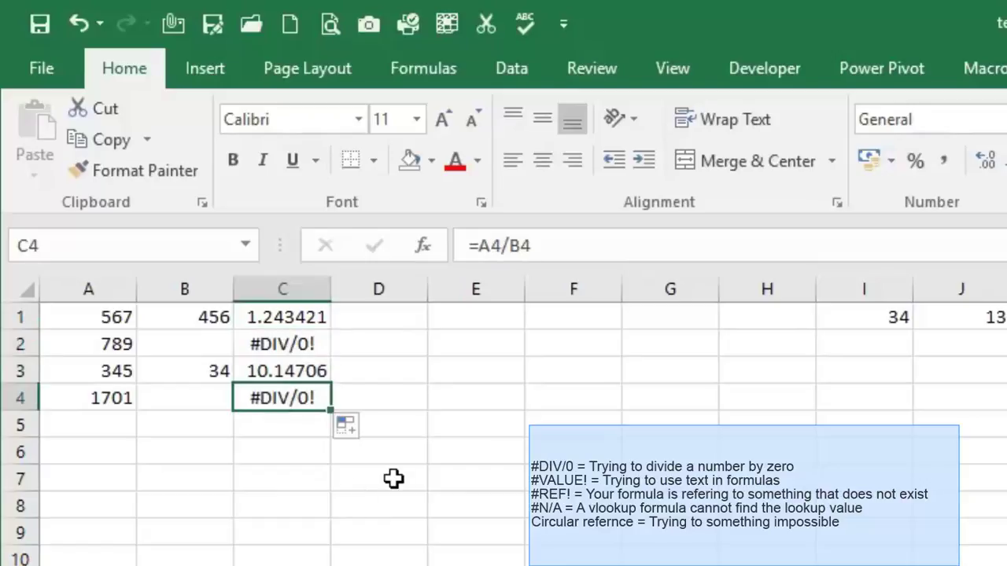
click(313, 350)
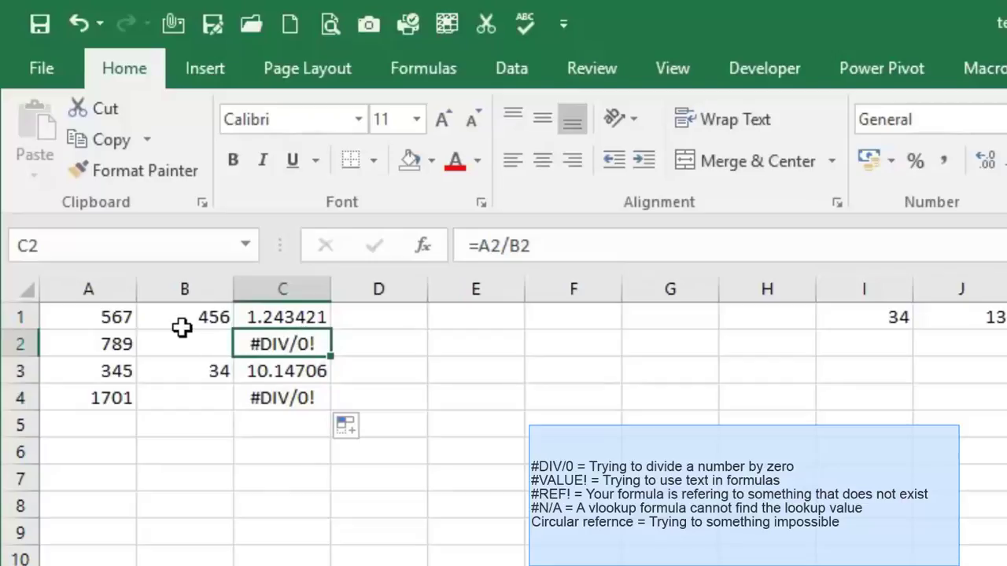
Put 56 in B2 and 12 in B4 so column C shows division results.
click(184, 348)
text(56)
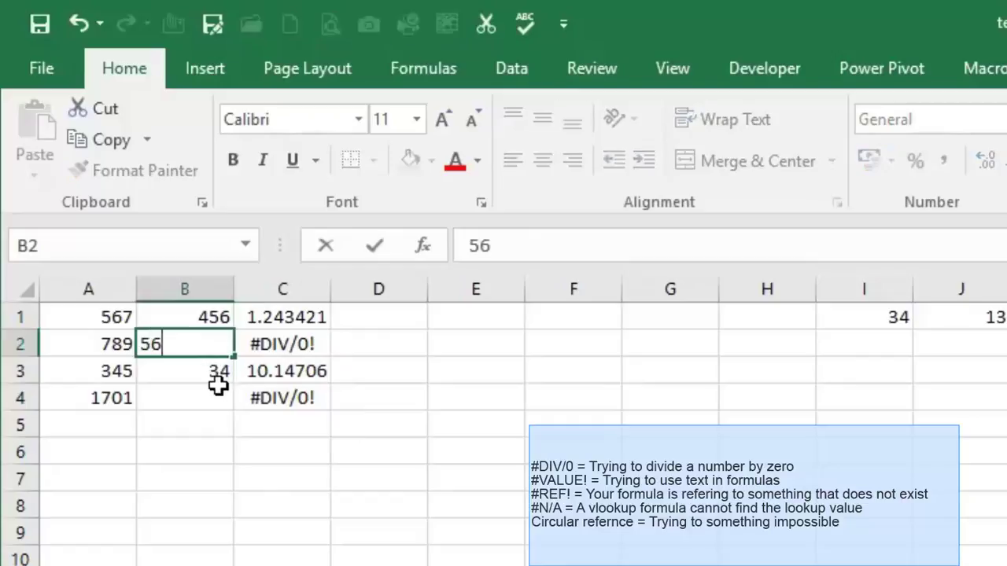
click(220, 387)
text(12)
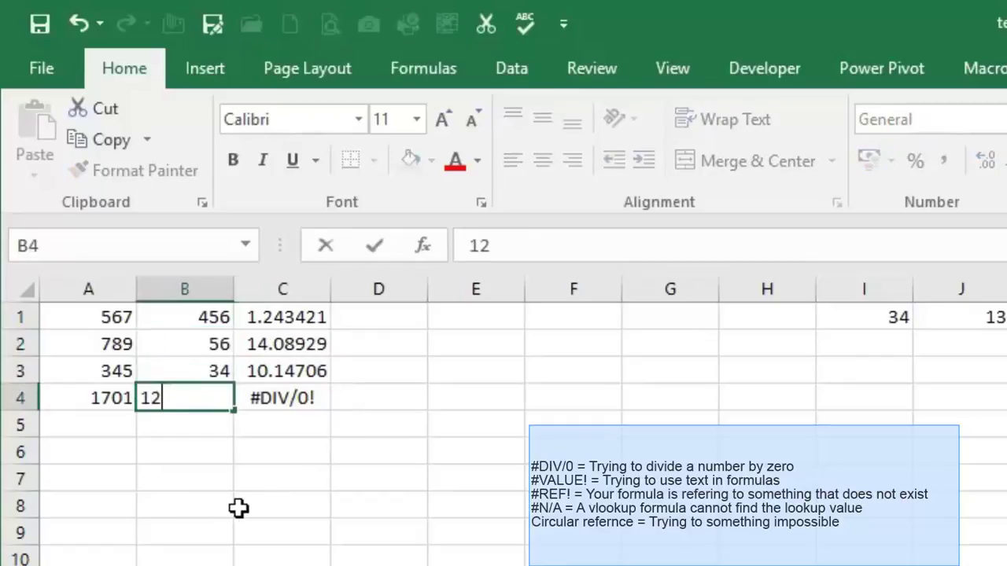
drag(224, 507, 253, 507)
click(277, 399)
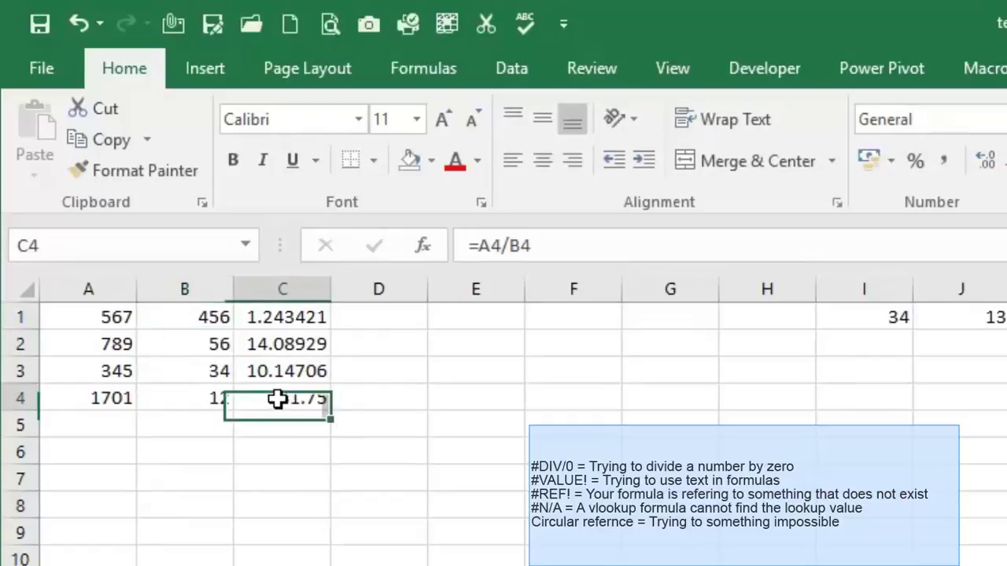
click(543, 422)
Type the word 'text' into G1.
click(569, 317)
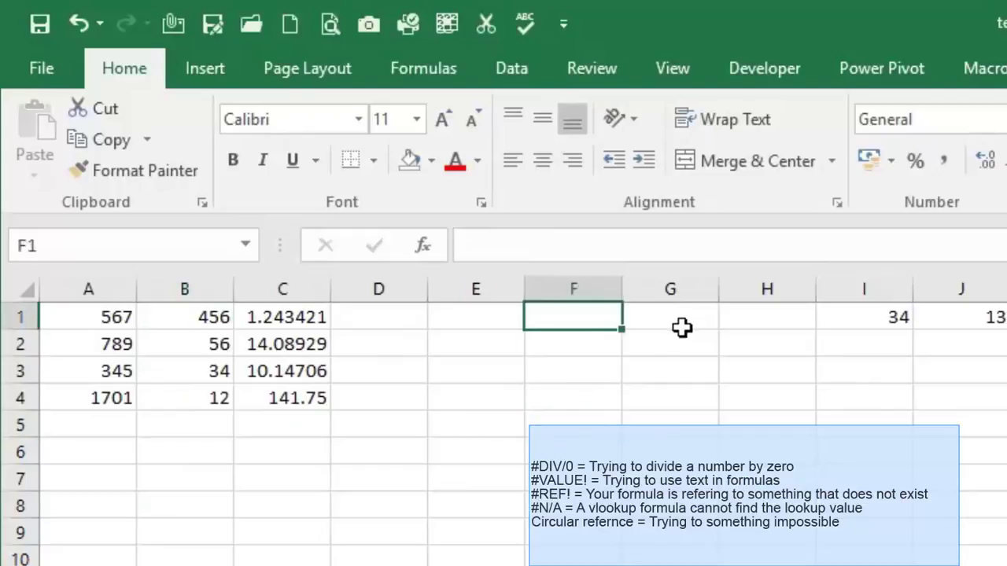
click(681, 317)
text(text)
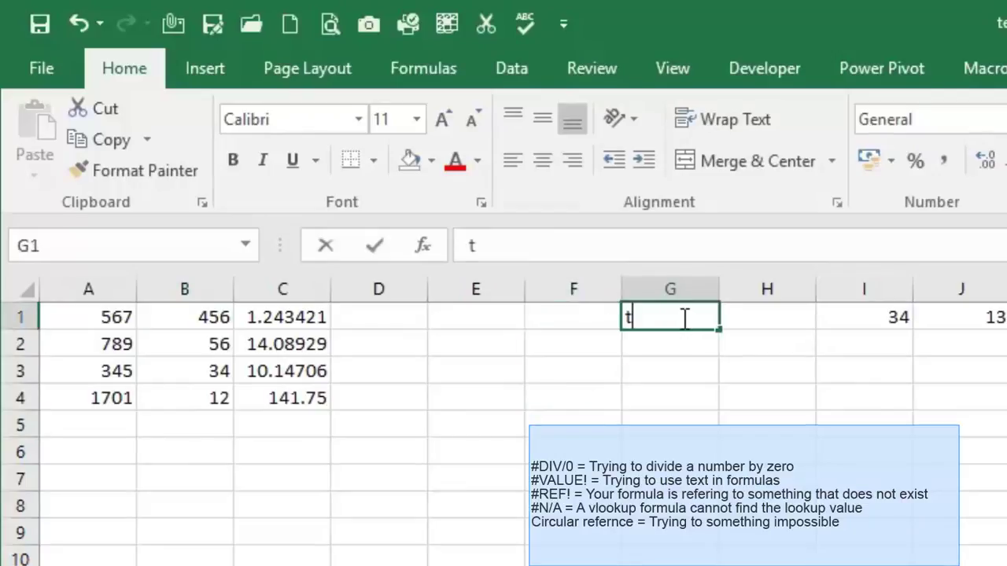
click(613, 414)
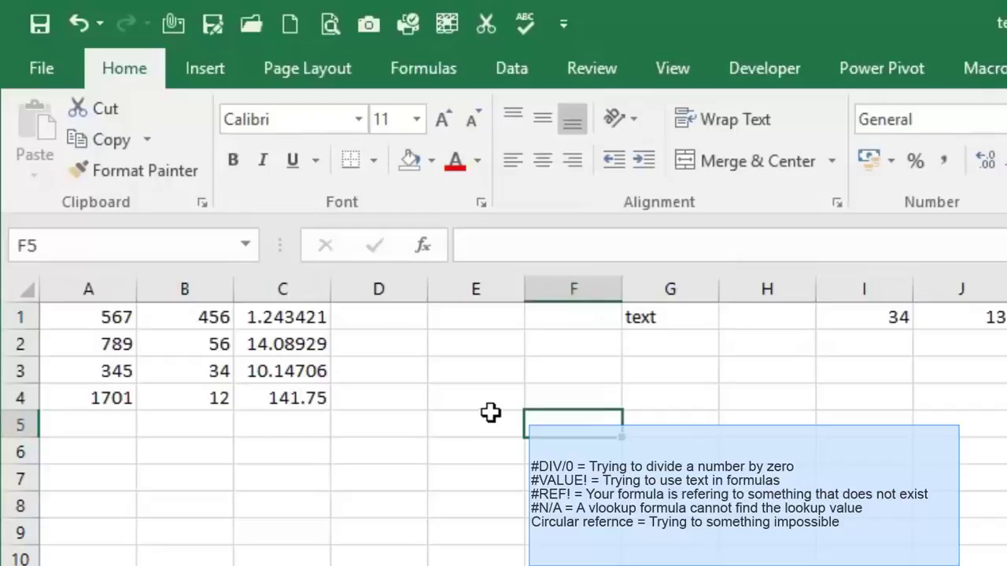
Enter =A3/G1 in F5, producing a #VALUE! error.
text(=)
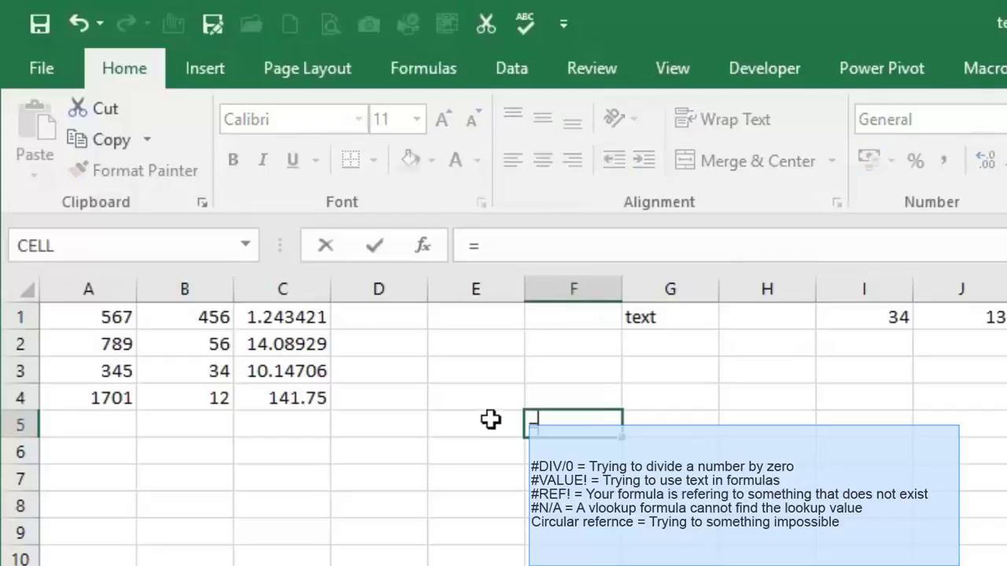
click(101, 370)
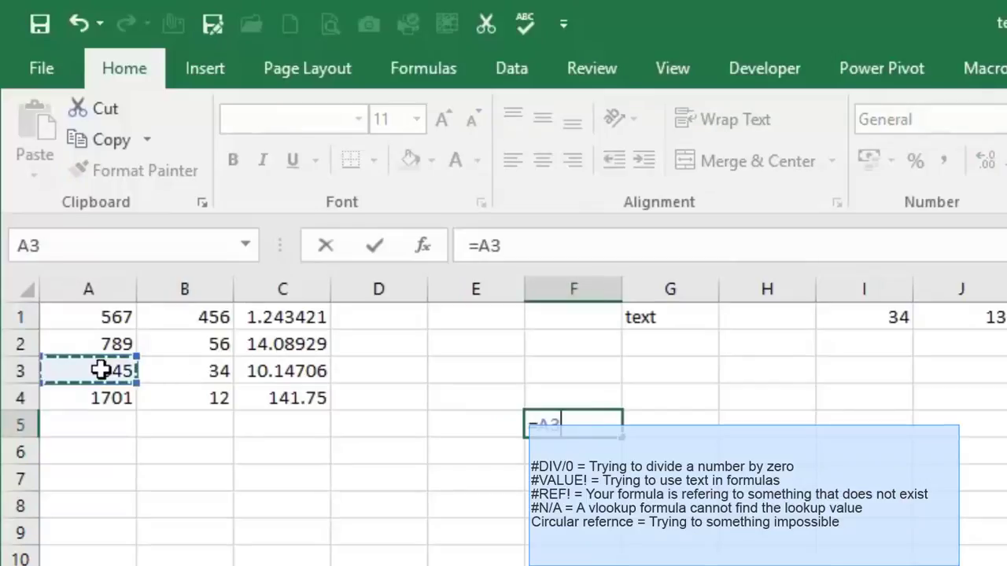
text(/)
click(672, 315)
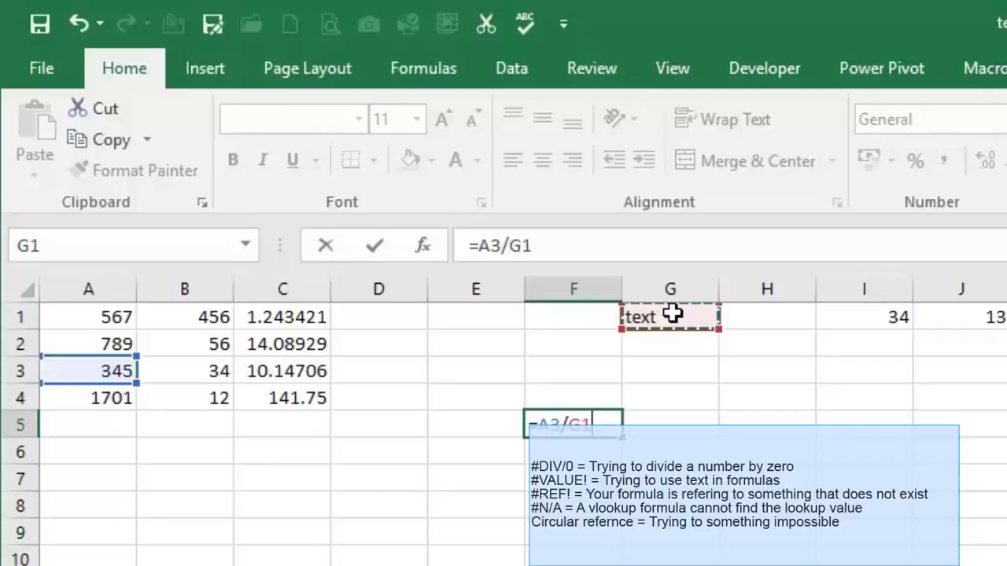
key(Return)
click(597, 424)
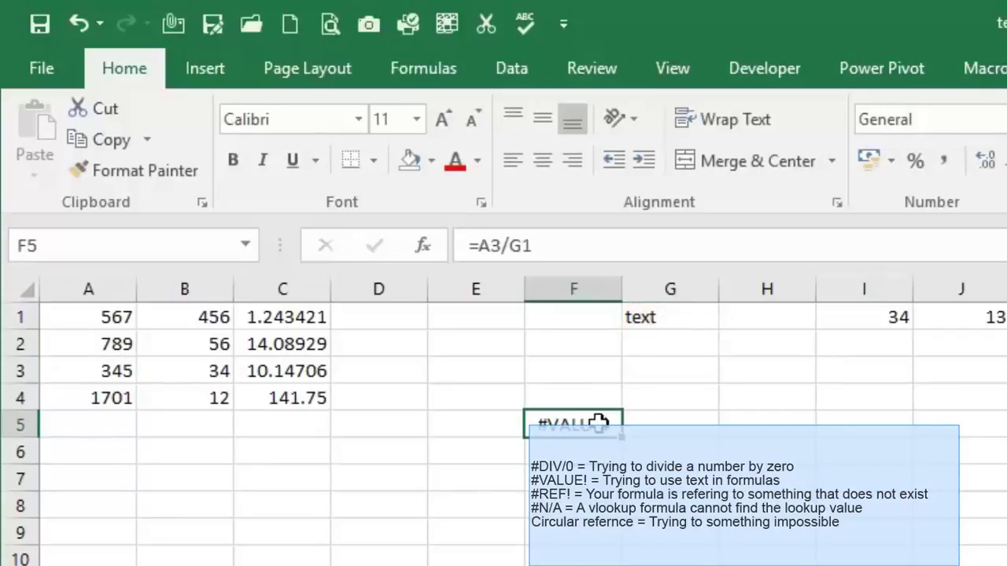
Replace G1's text with 78 so F5 shows 4.423077.
click(660, 318)
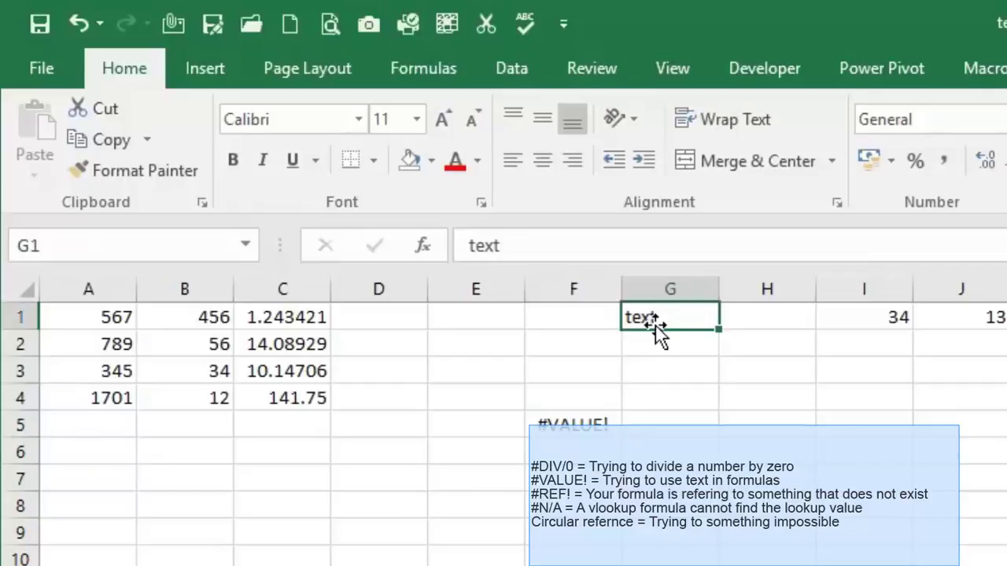
text(78)
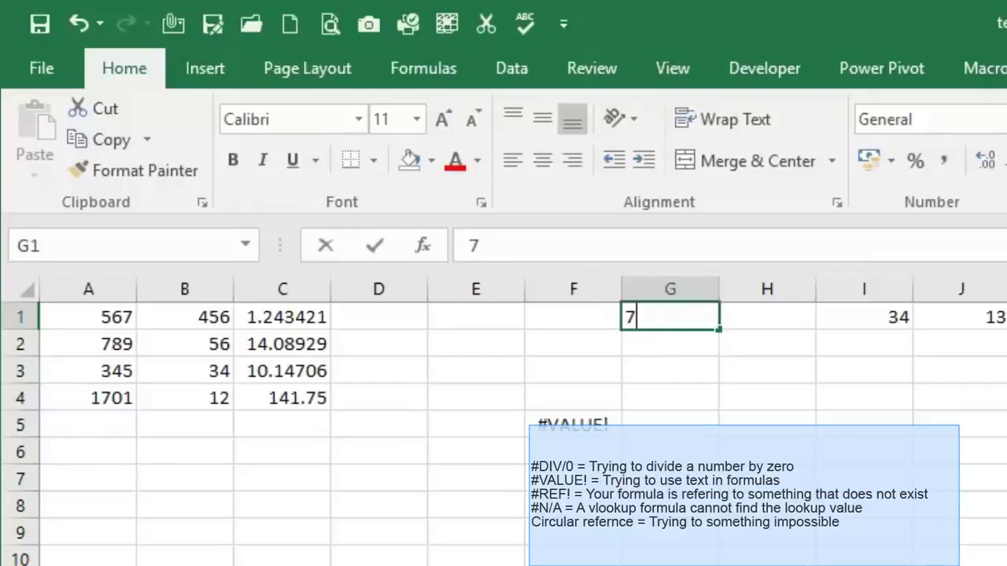
click(670, 535)
click(590, 422)
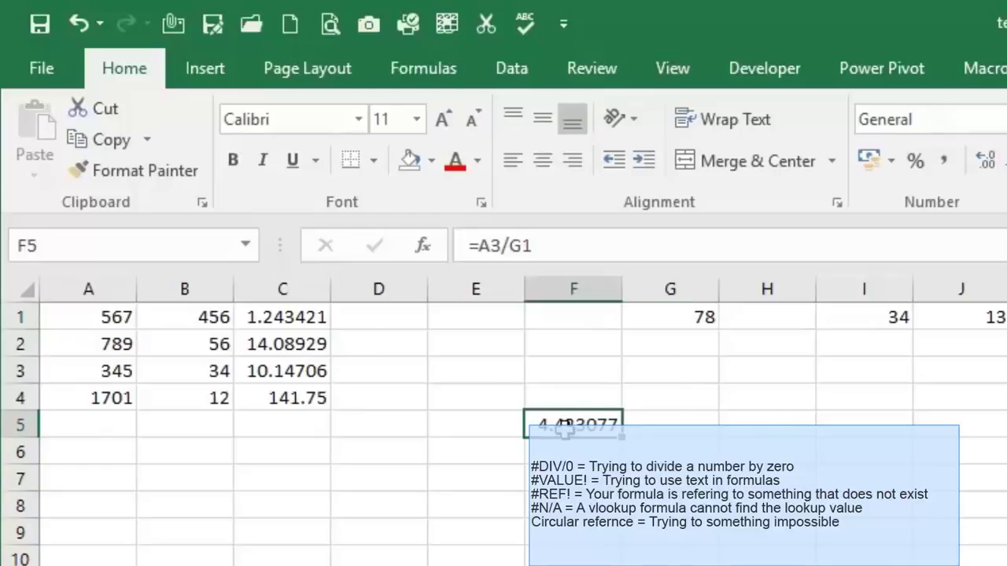
Copy F5's formula and paste it into A1 of the next blank sheet, producing #REF!
right_click(565, 428)
key(ctrl+c)
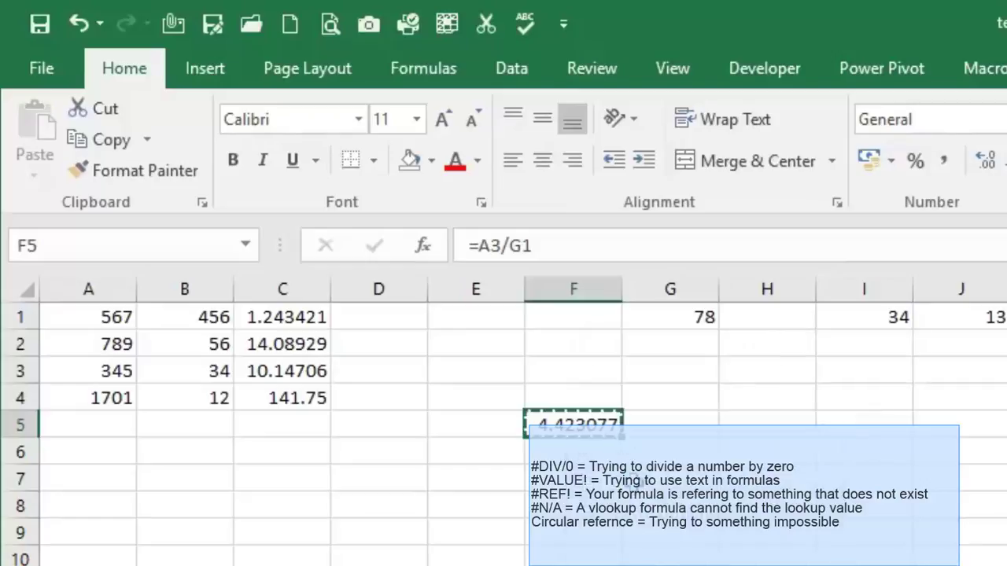
key(ctrl+Page_Down)
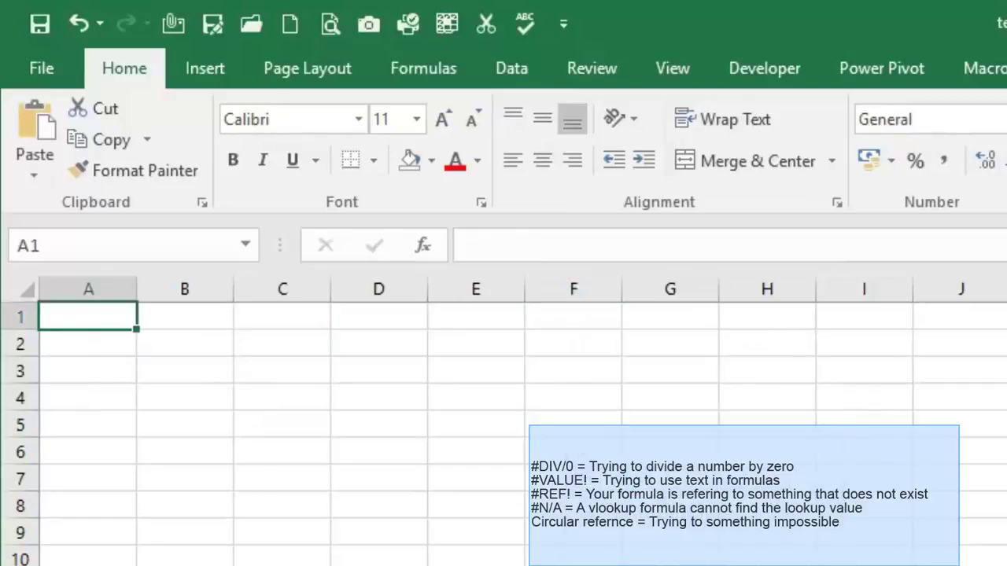
right_click(100, 315)
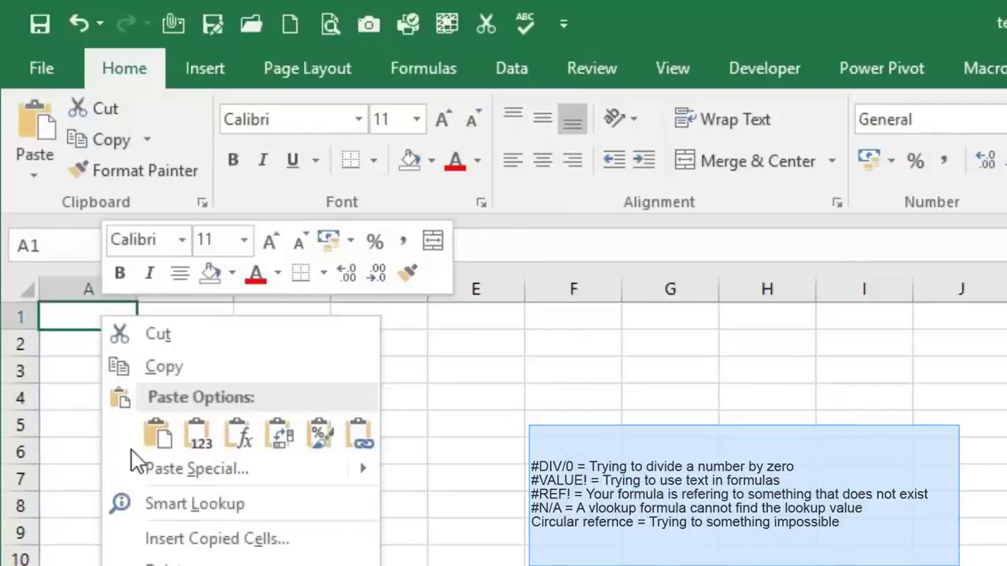
click(157, 439)
click(189, 423)
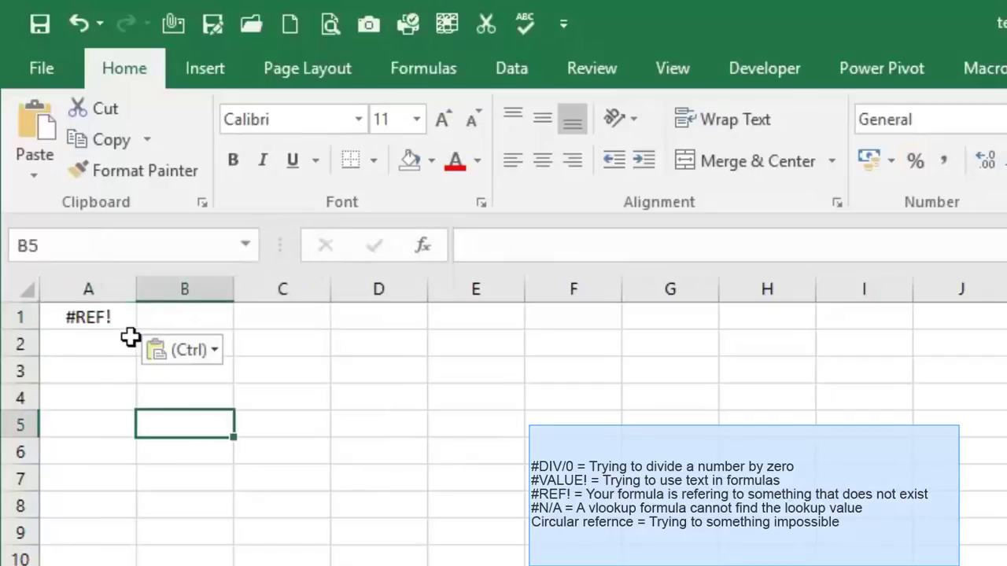
click(113, 316)
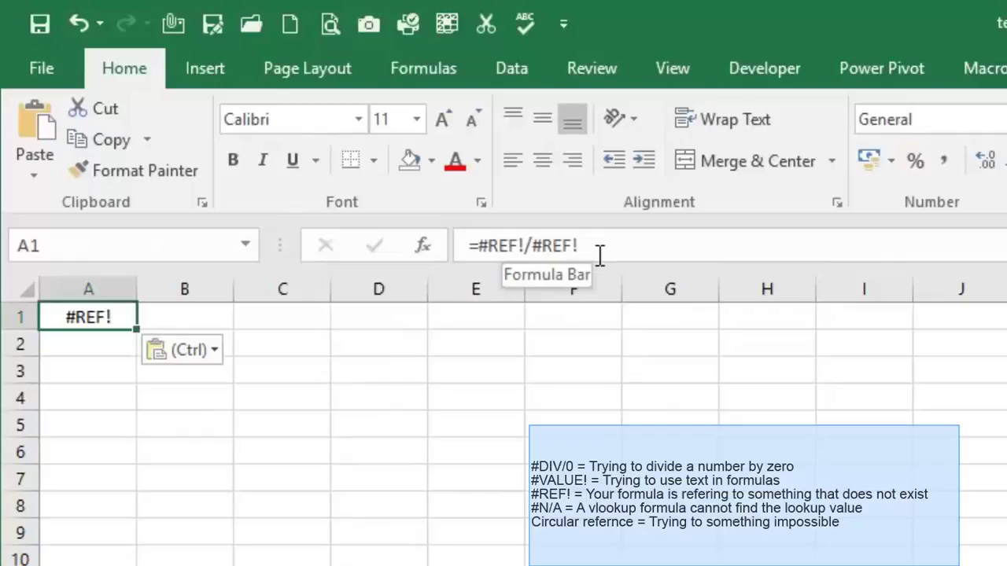
click(442, 436)
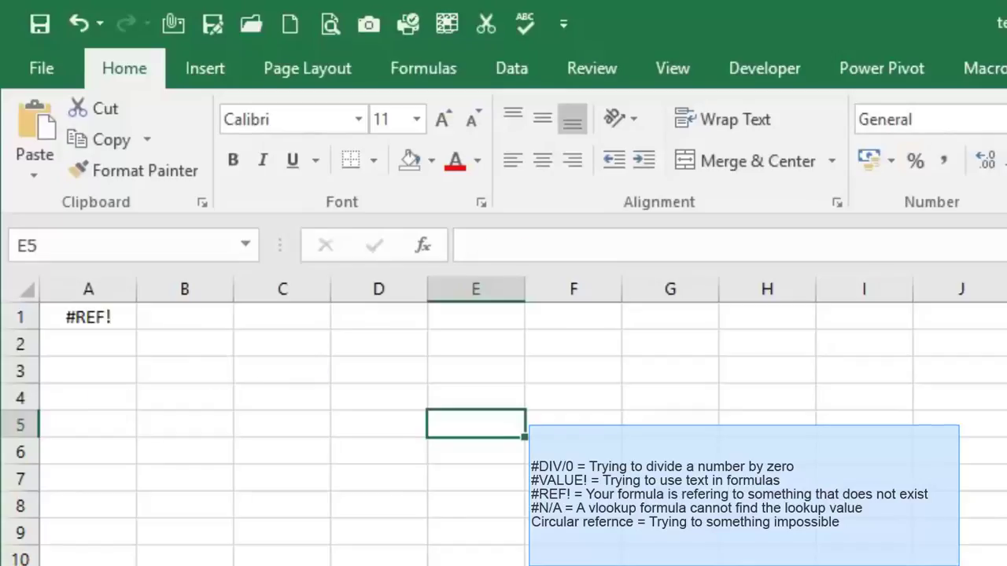
Go back to the original sheet, cancel the copy, and select the block starting at I1.
key(ctrl+z)
key(Escape)
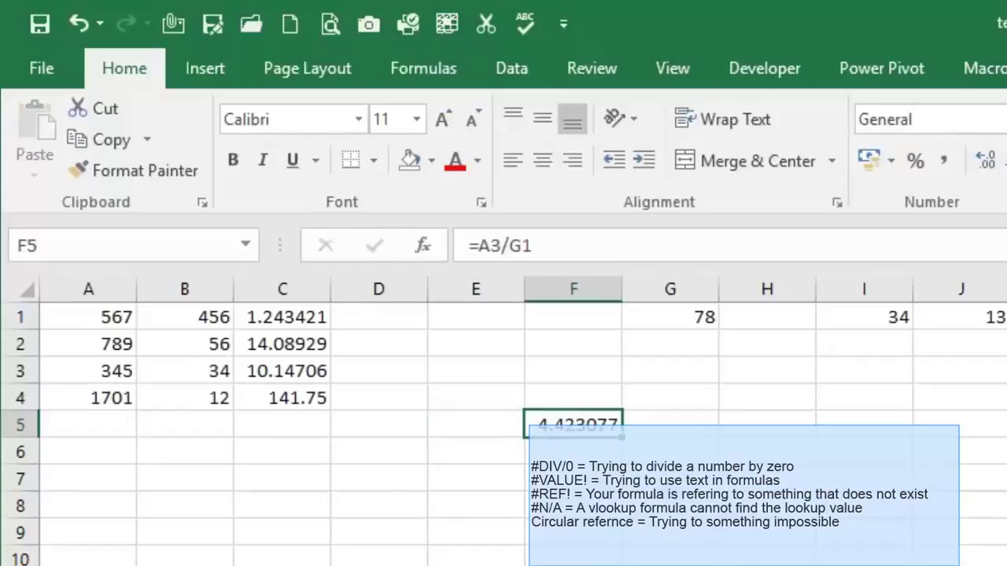
key(Right)
key(Right)
key(Right)
key(Right)
key(Right)
key(Right)
key(Right)
key(Right)
key(Right)
key(Right)
key(Up)
key(Up)
key(Up)
key(Up)
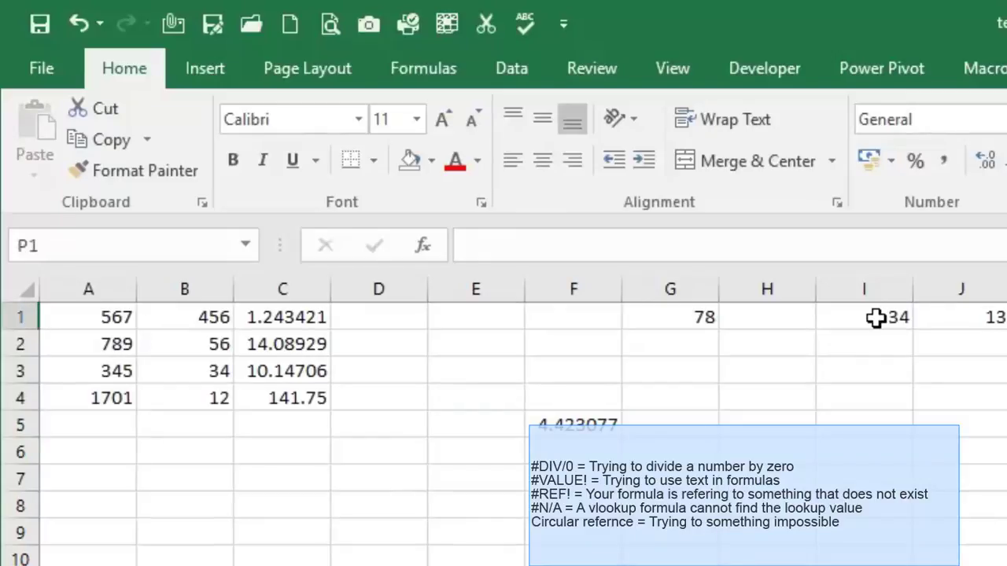
drag(876, 317, 1005, 478)
Clear I1:K7, then enter 34 in I1 and M1 and 'south africa' in N1.
key(Delete)
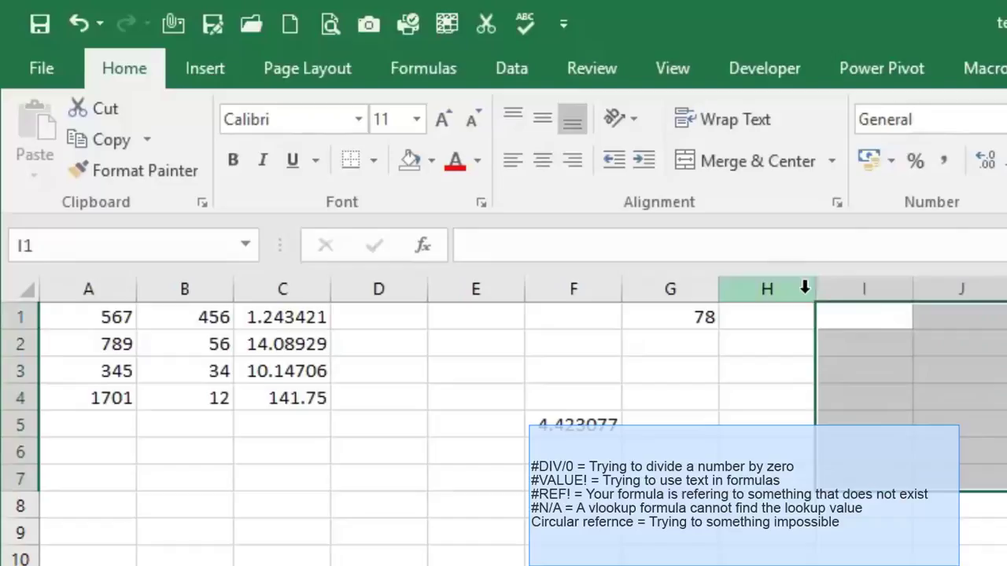
click(865, 308)
text(34)
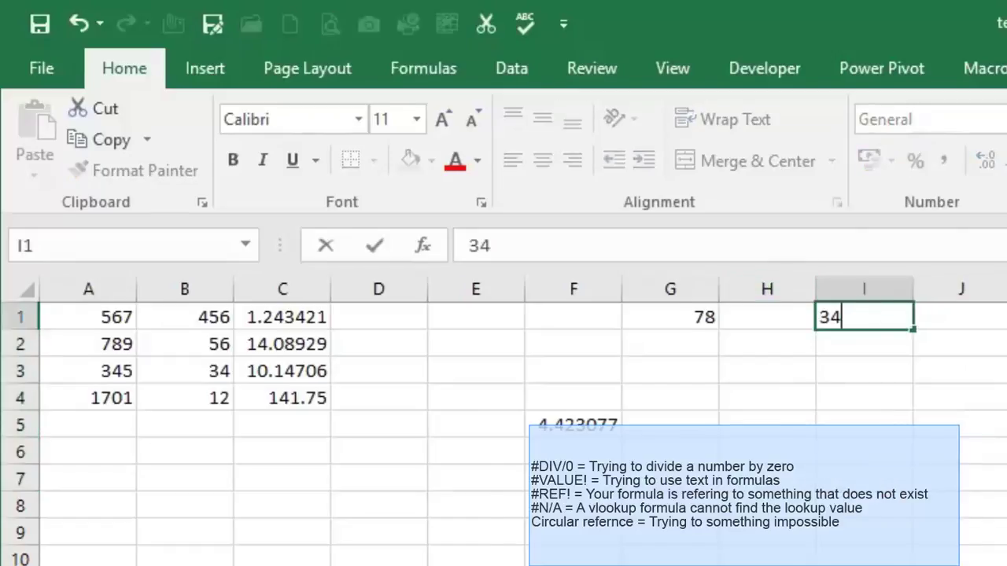
click(744, 189)
text(34)
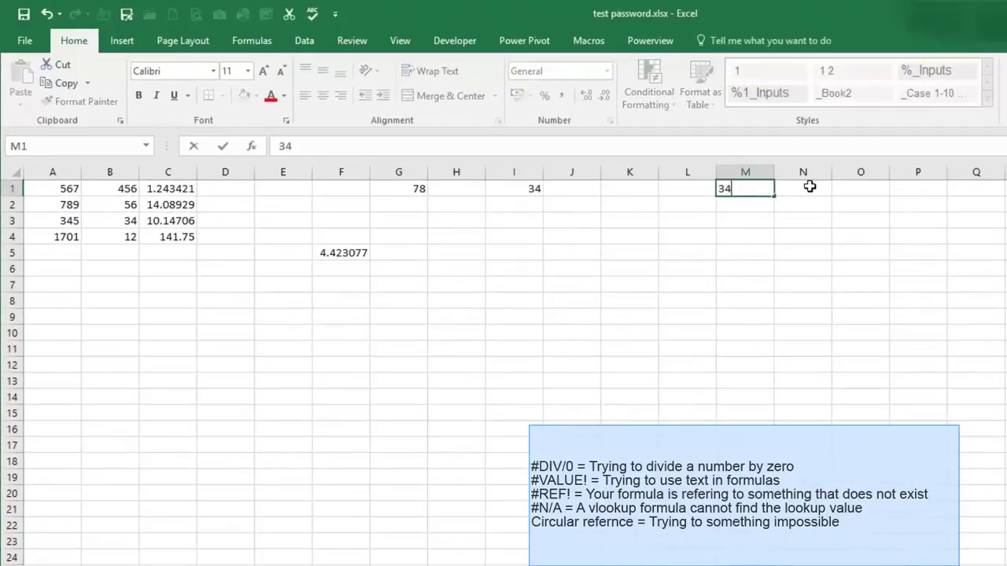
click(810, 187)
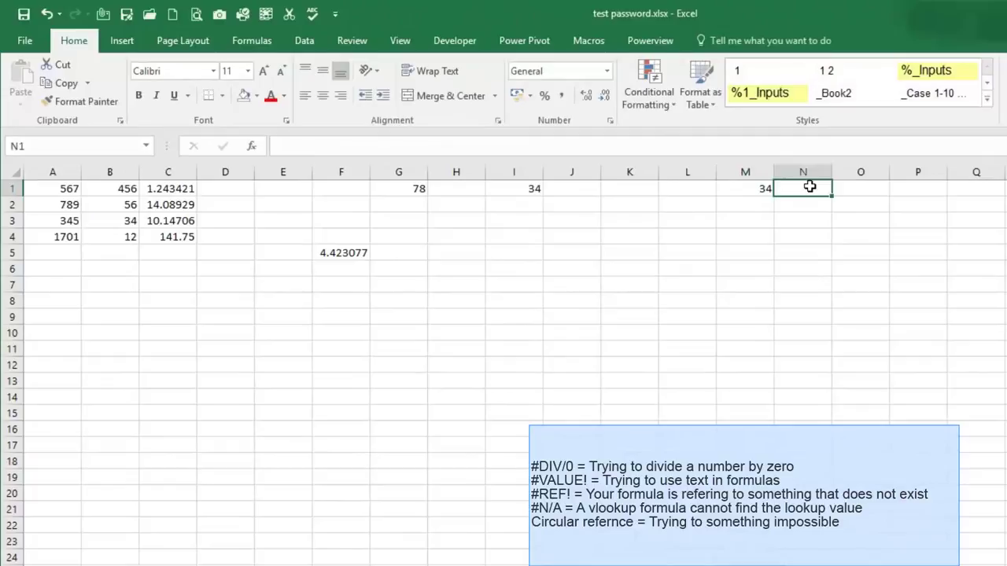
text(sou)
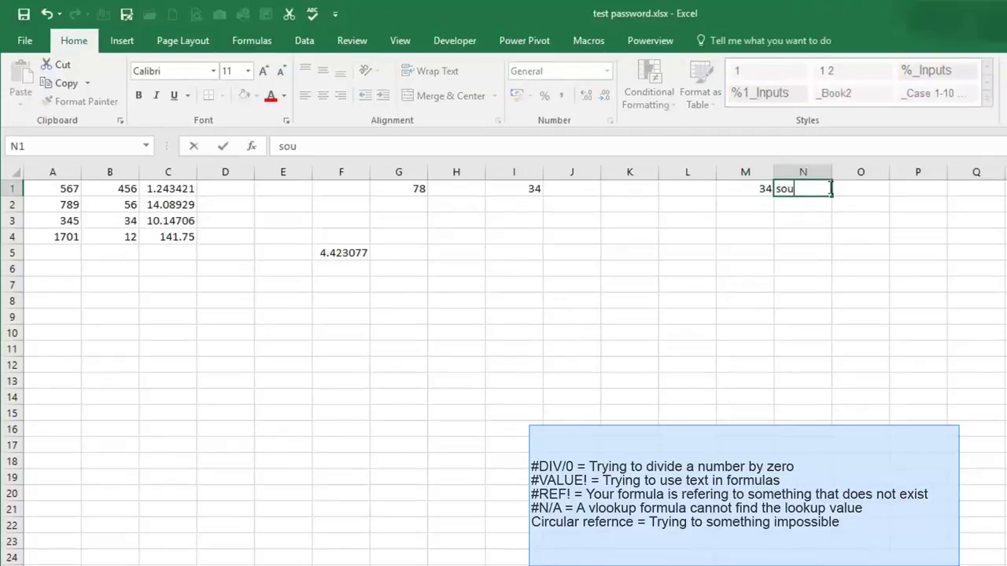
text(th afri)
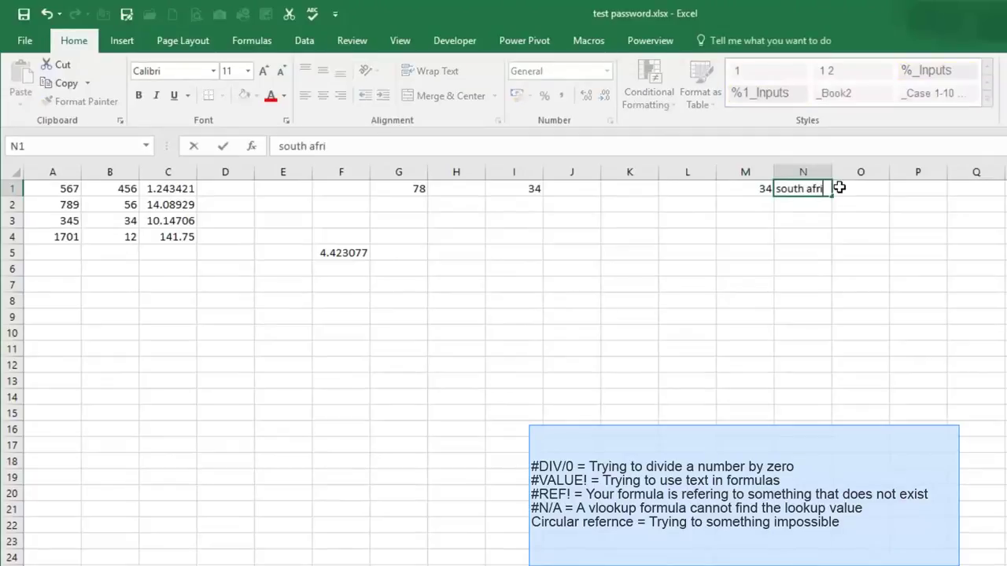
text(ca)
click(852, 228)
Enter =VLOOKUP(I1,M:N,2,FALSE) in J1, returning south africa.
click(596, 189)
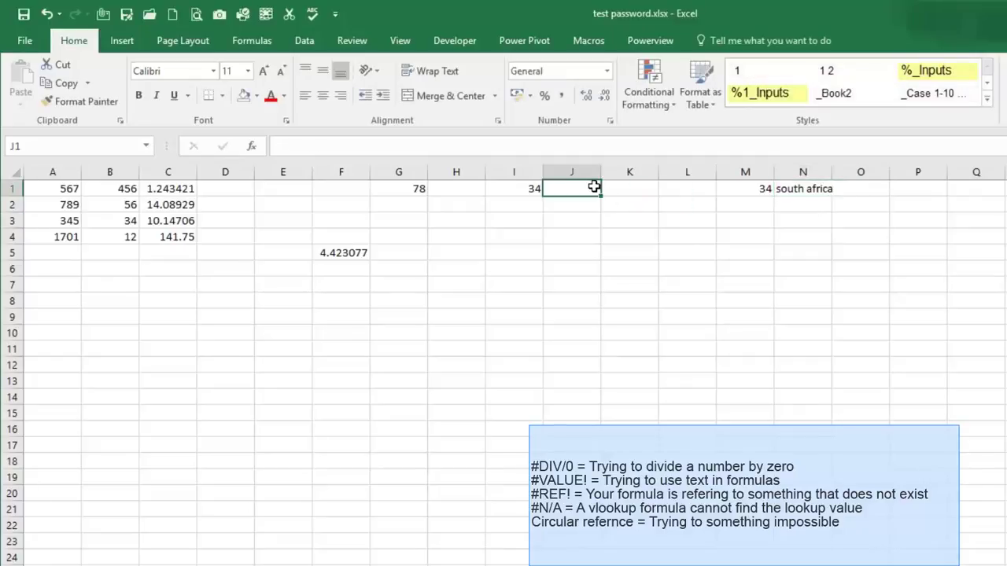
text(=vl)
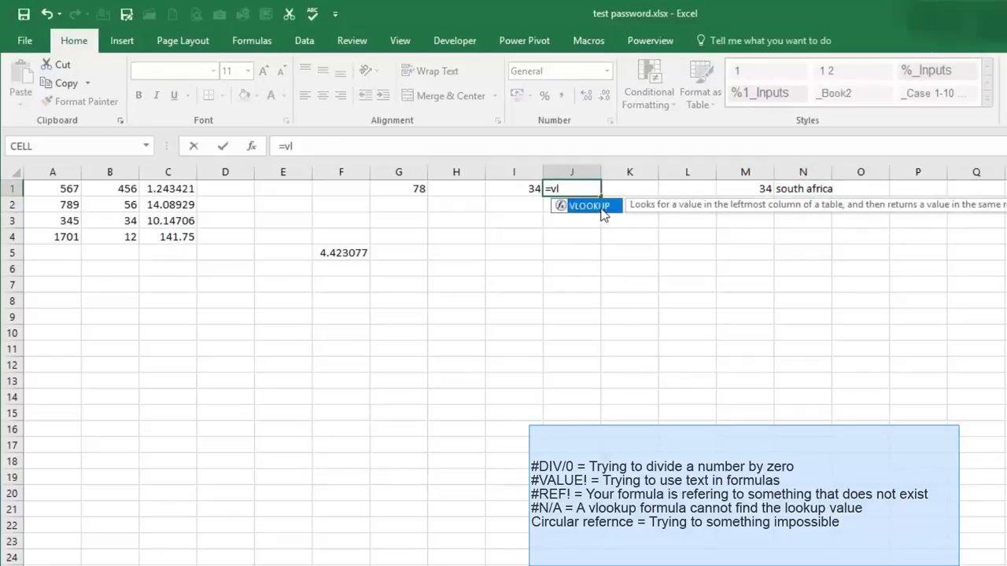
double_click(603, 207)
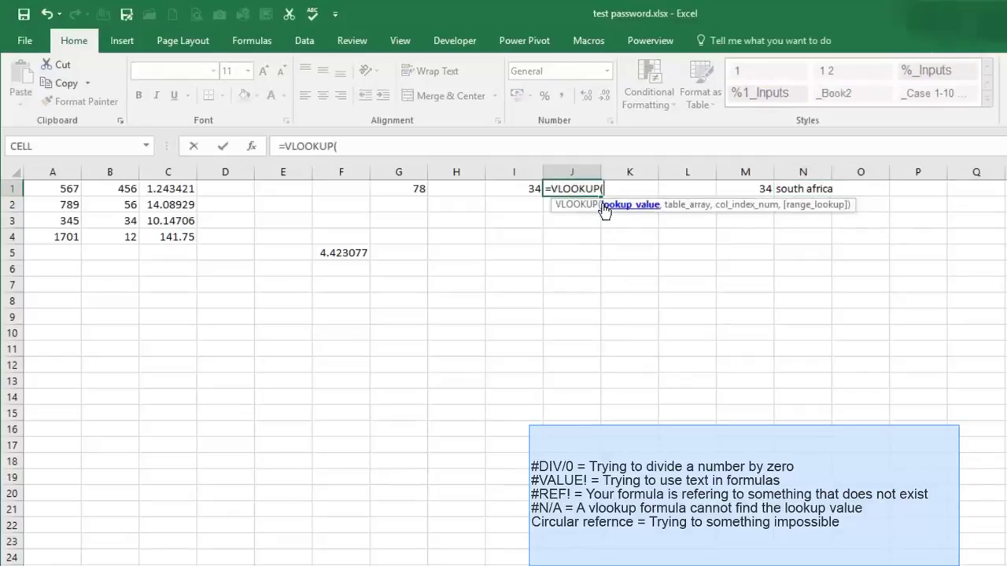
click(531, 185)
text(,)
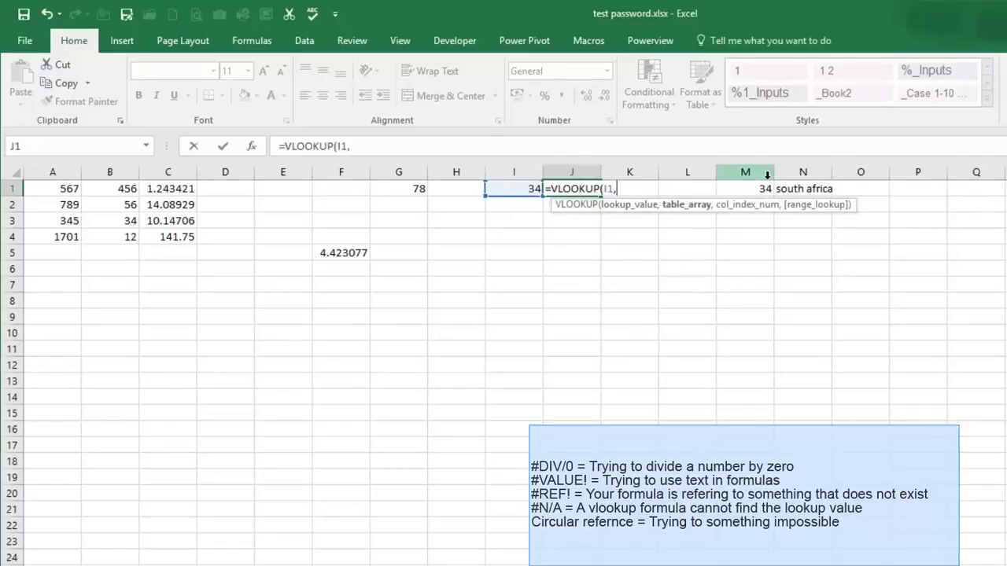
drag(767, 174, 799, 171)
text(,2)
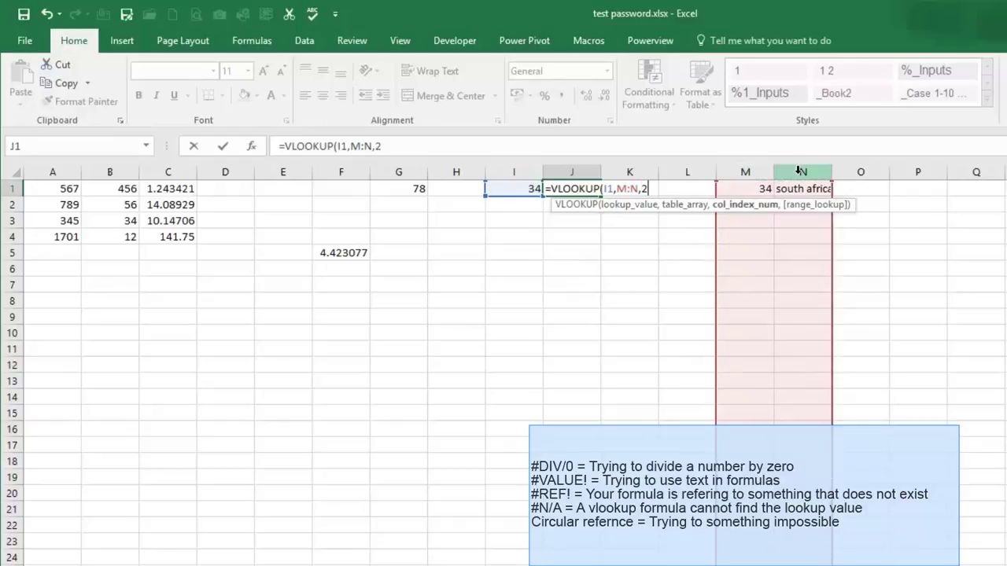
text(,)
key(Down)
key(Tab)
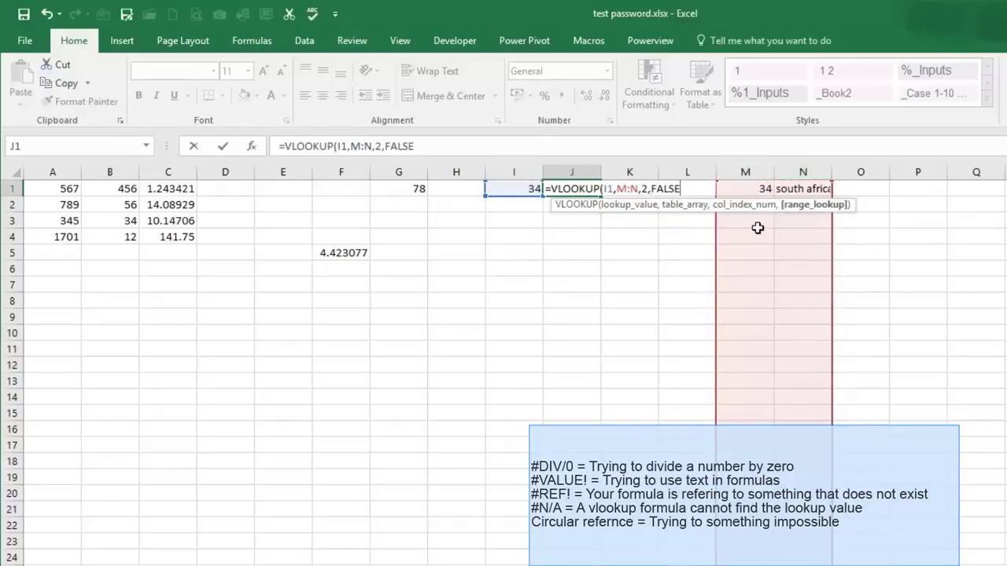
key(Return)
click(594, 189)
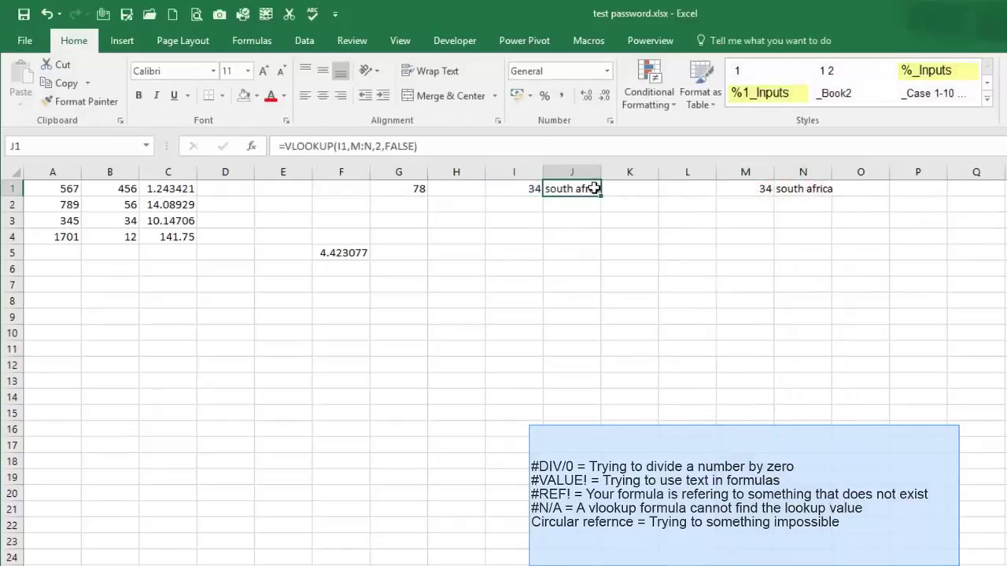
Change M1 from 34 to 56 so J1's VLOOKUP shows #N/A.
click(749, 189)
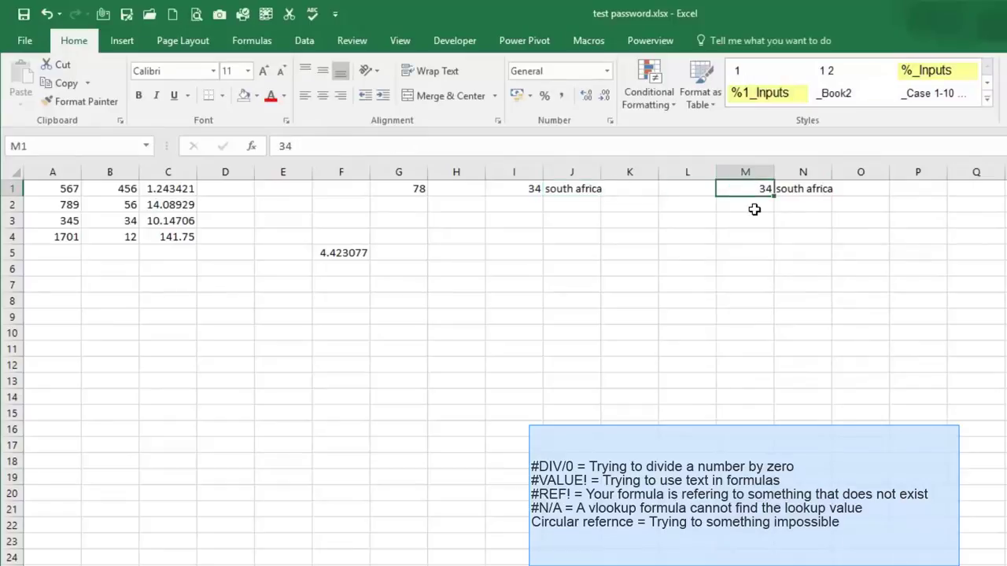
text(56)
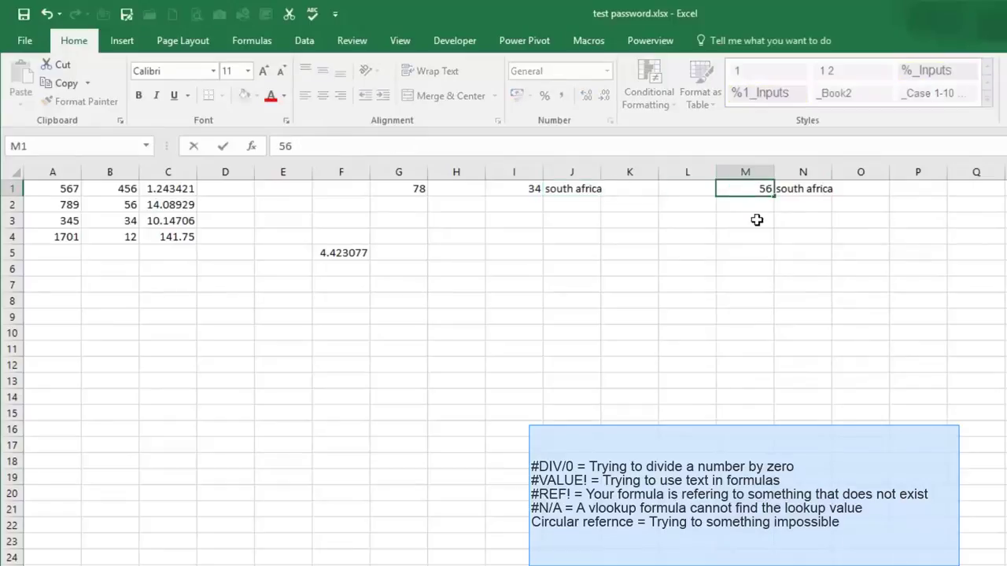
click(757, 220)
click(574, 189)
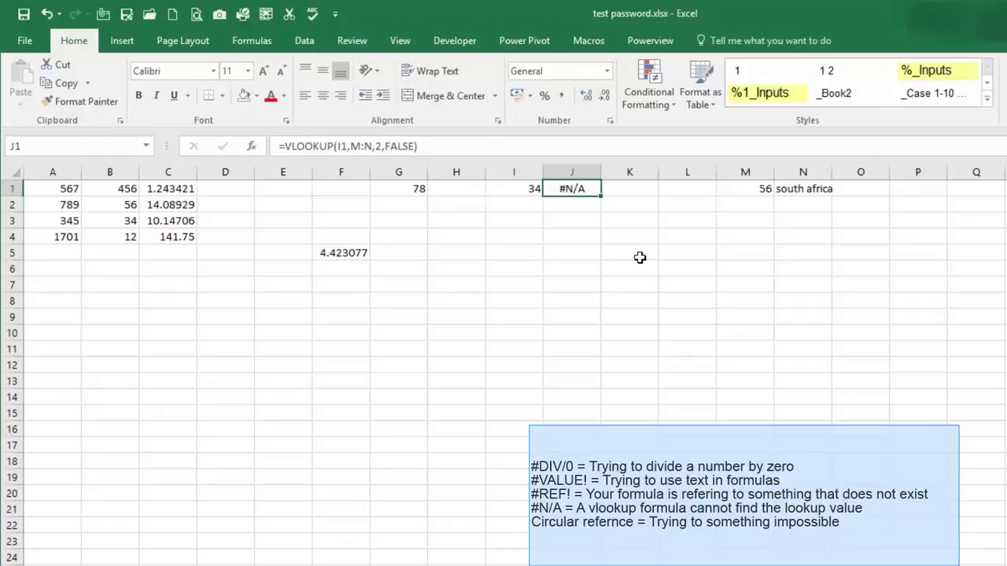
click(713, 266)
Enter 10, 20 and 30 down P1:P3.
click(898, 188)
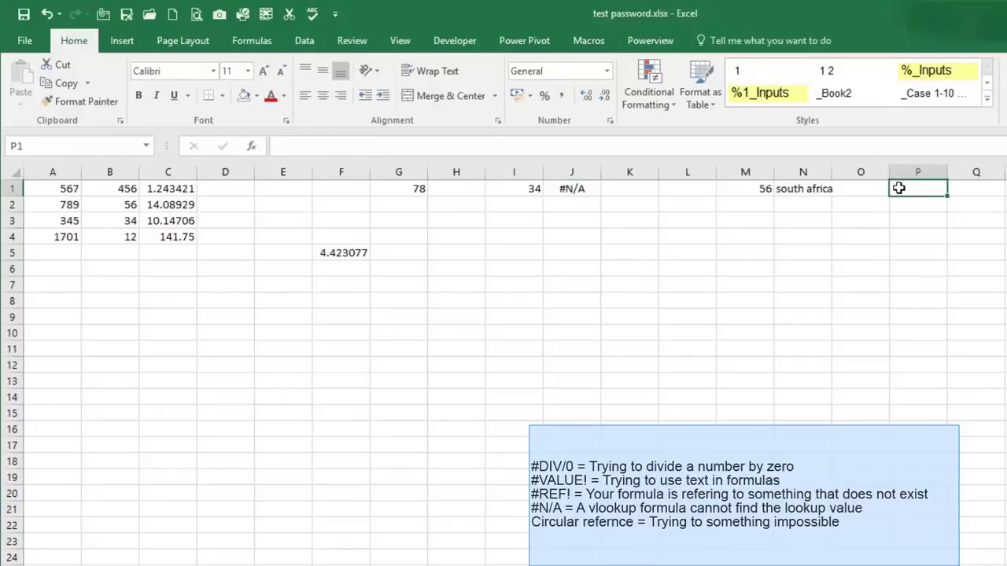
text(10)
key(Return)
text(20)
key(Return)
text(30)
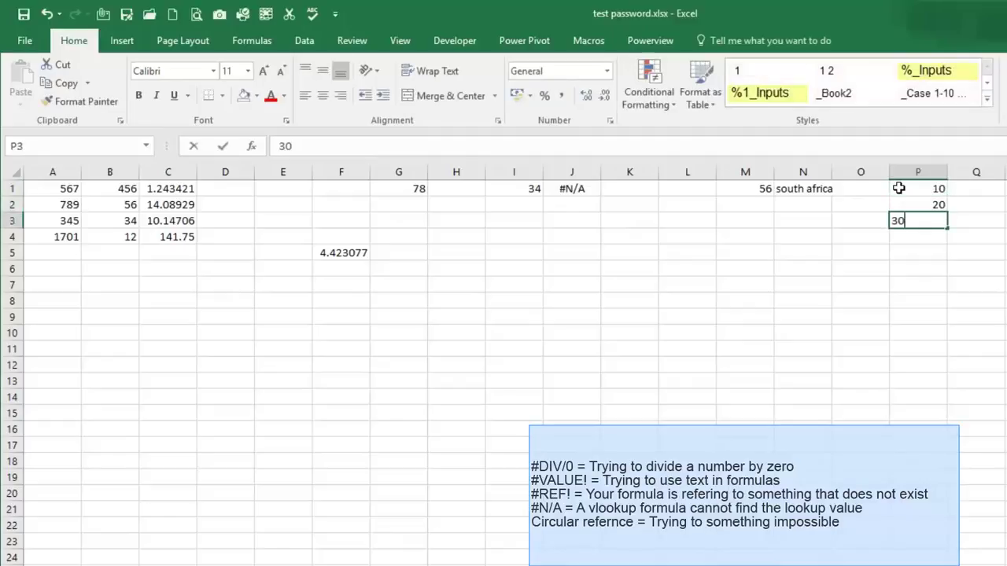
key(Return)
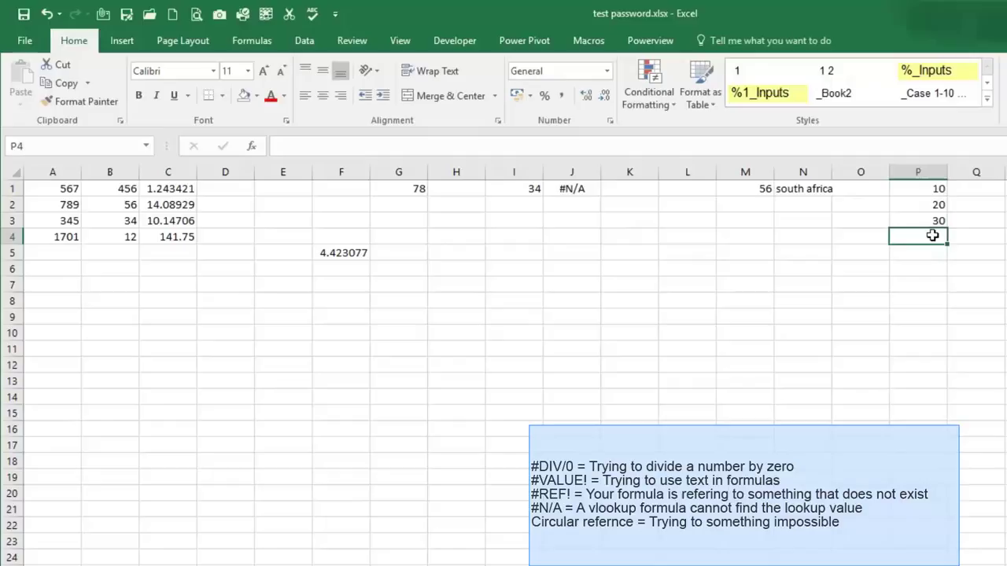
Start =SUM(P1:P4 in P4 so the range includes the formula's own cell.
text(=)
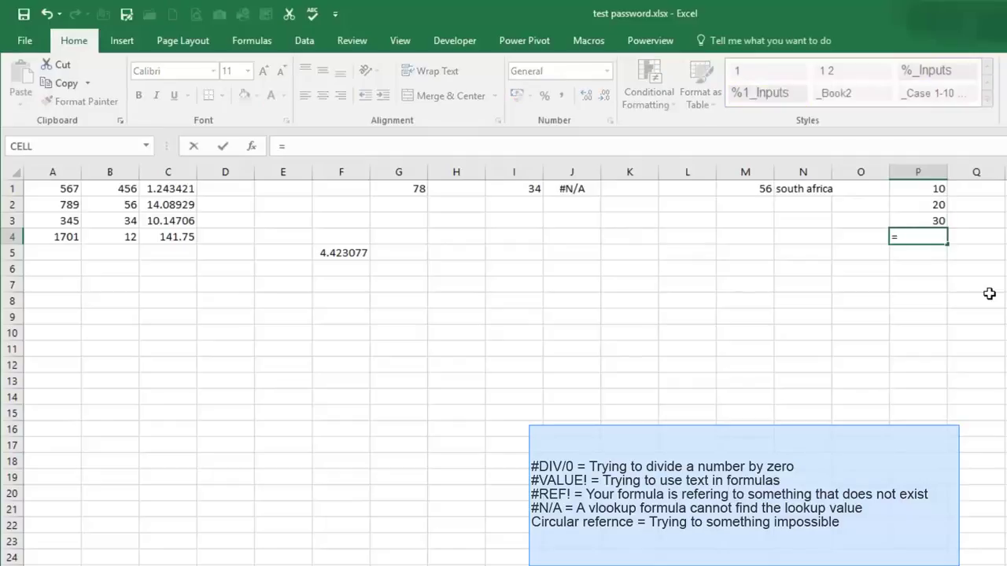
text(u)
key(BackSpace)
text(sum)
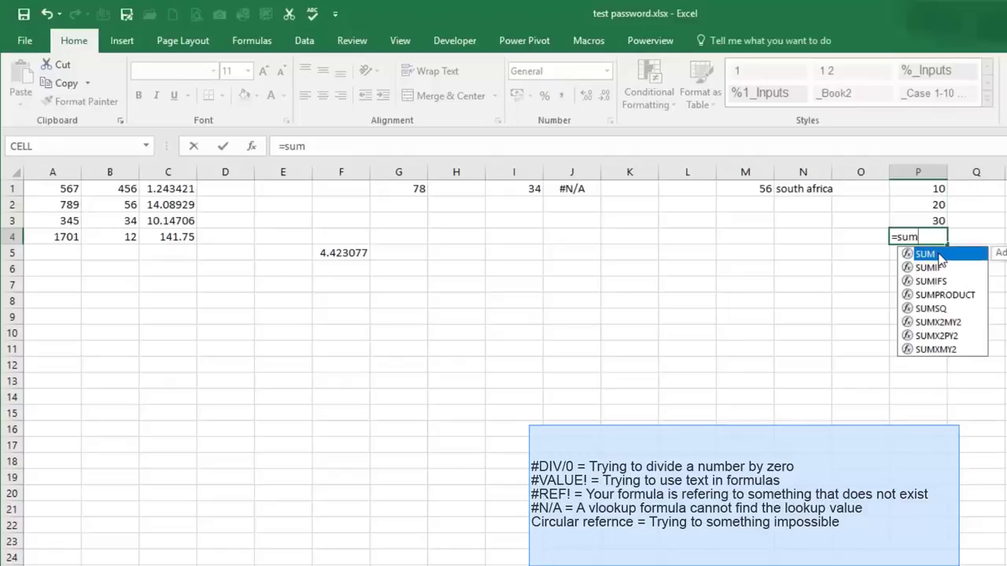
double_click(939, 255)
drag(923, 187, 920, 236)
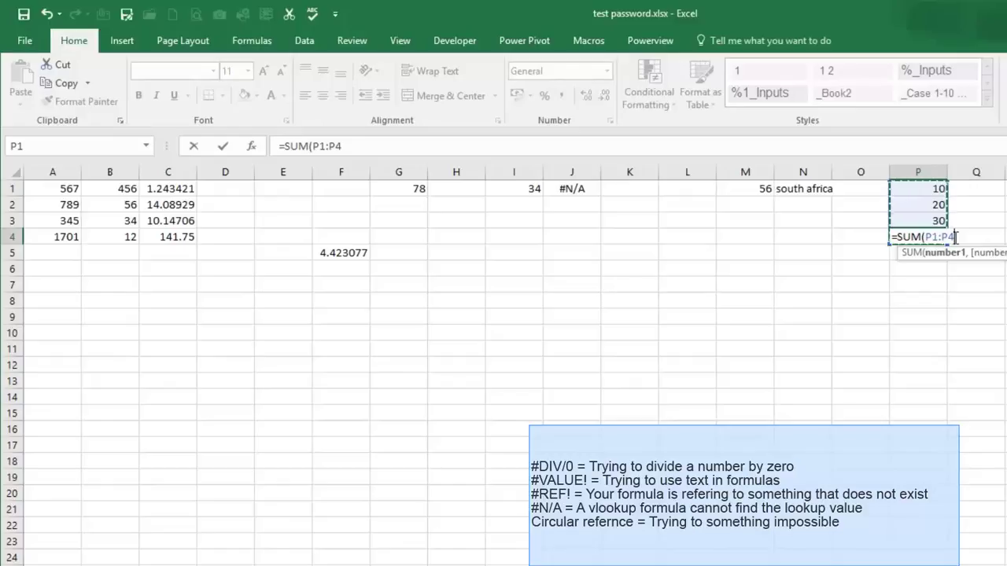
Commit =SUM(P1:P4) in P4 and dismiss the circular reference warning, leaving P4 at 0.
key(Return)
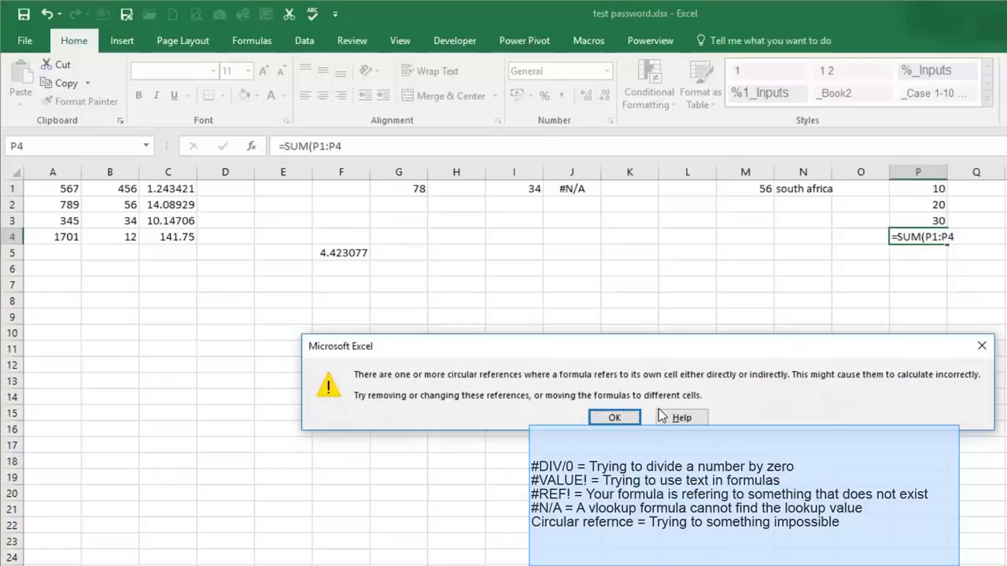
click(610, 419)
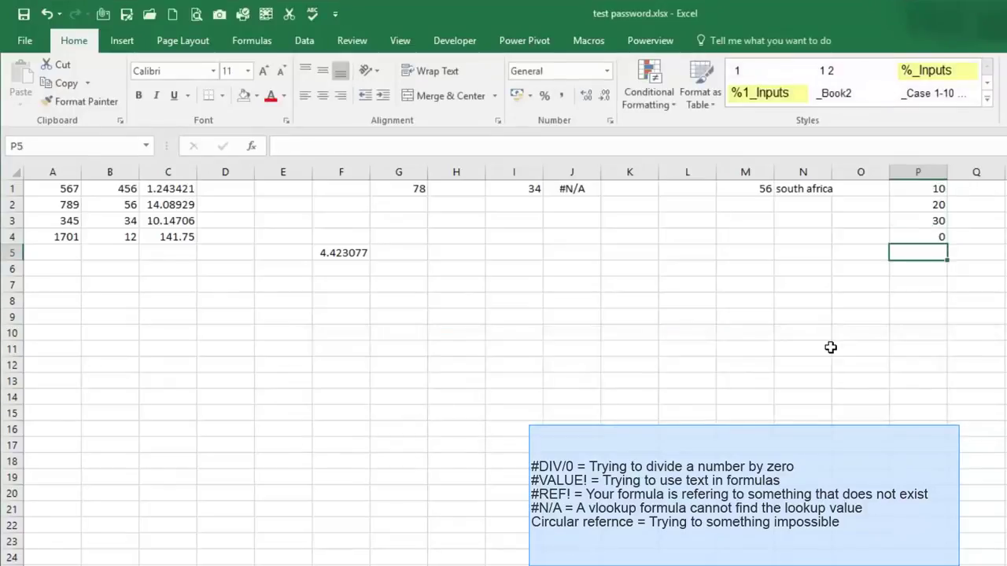
click(943, 237)
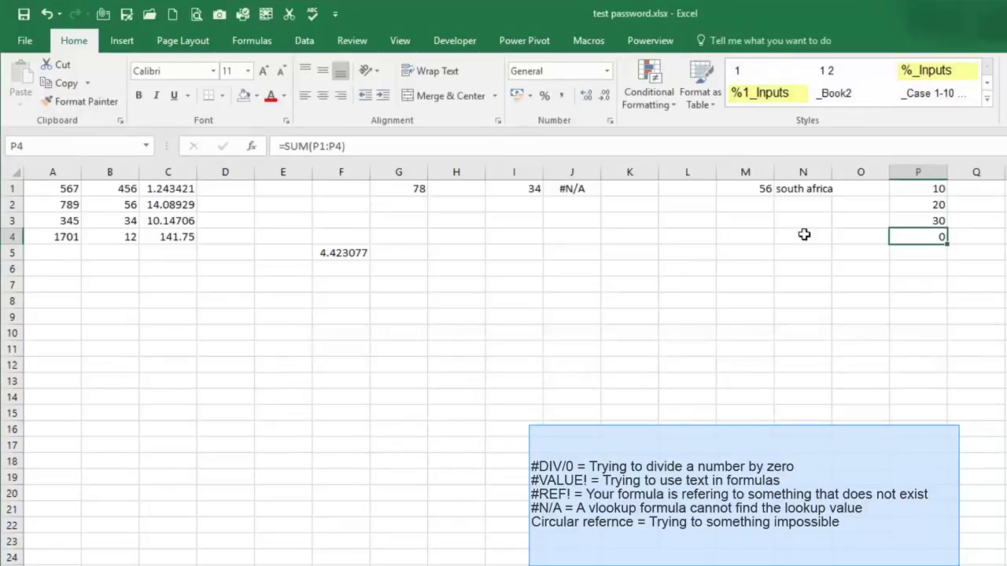
Change P4's formula range from P1:P4 to P1:P3, so it shows 60.
double_click(934, 237)
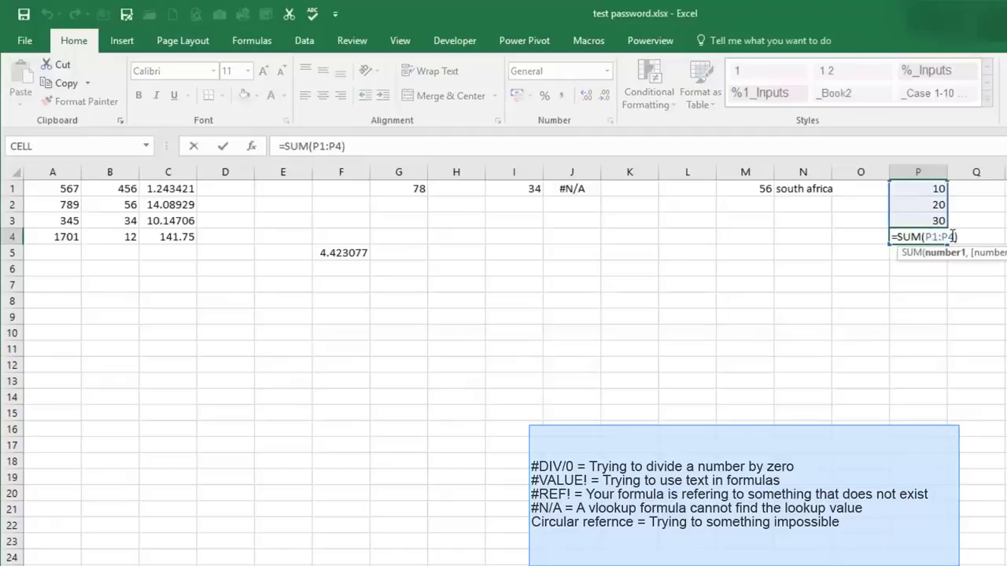
drag(947, 236, 957, 237)
text(3)
key(Return)
click(910, 235)
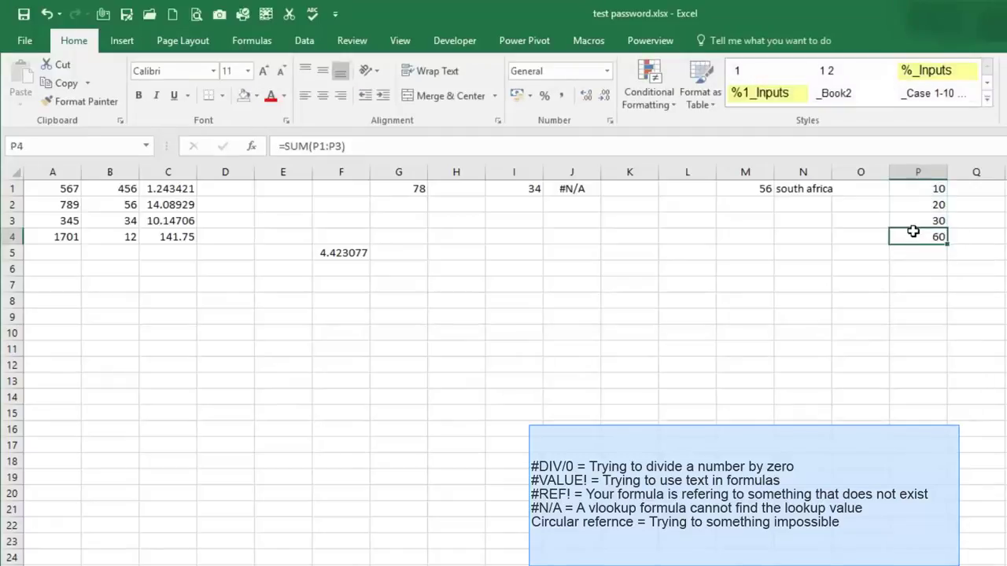